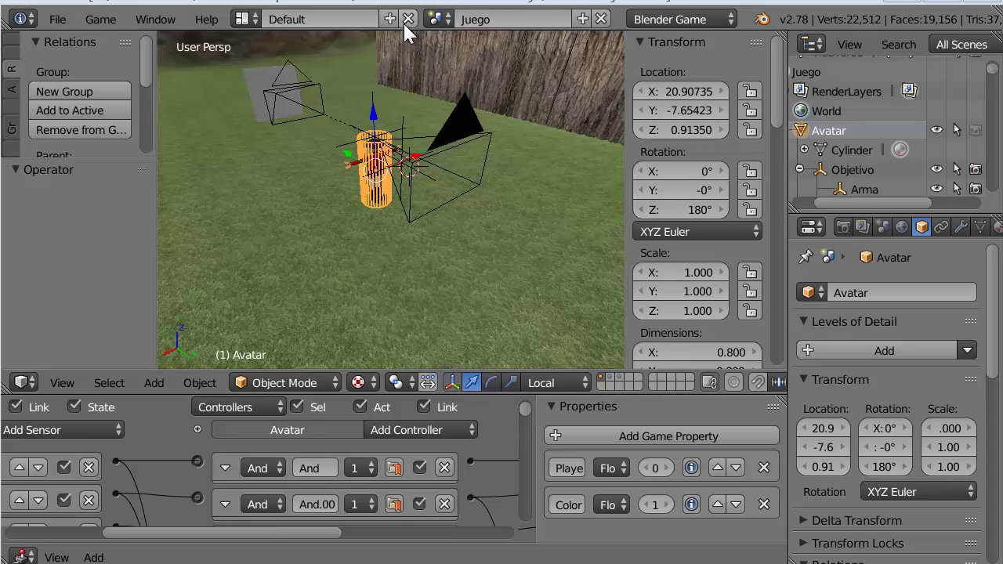
Pack all external data into the .blend; the report shows 12 packed files and two missing boot textures
left_click(57, 19)
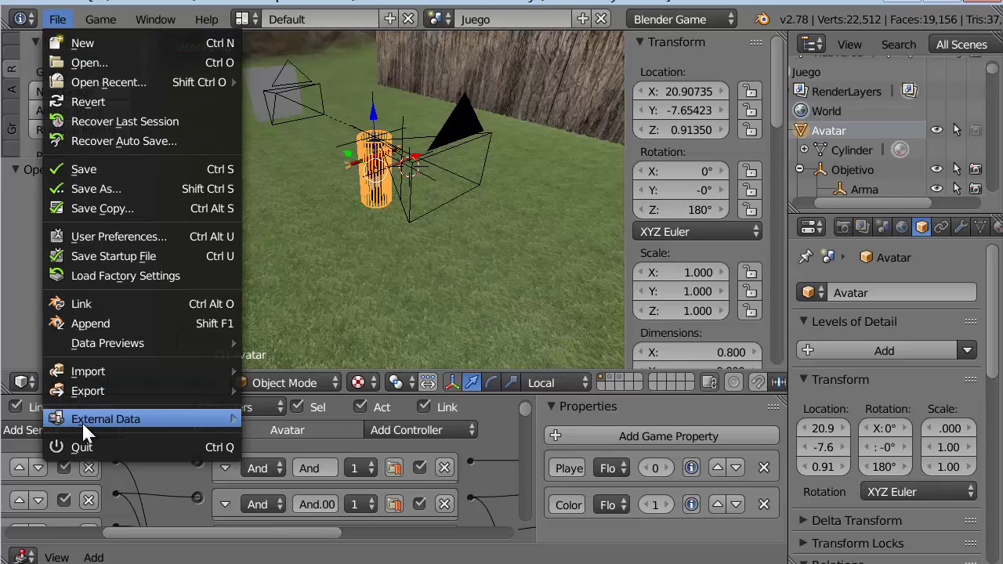
mouse_move(106, 418)
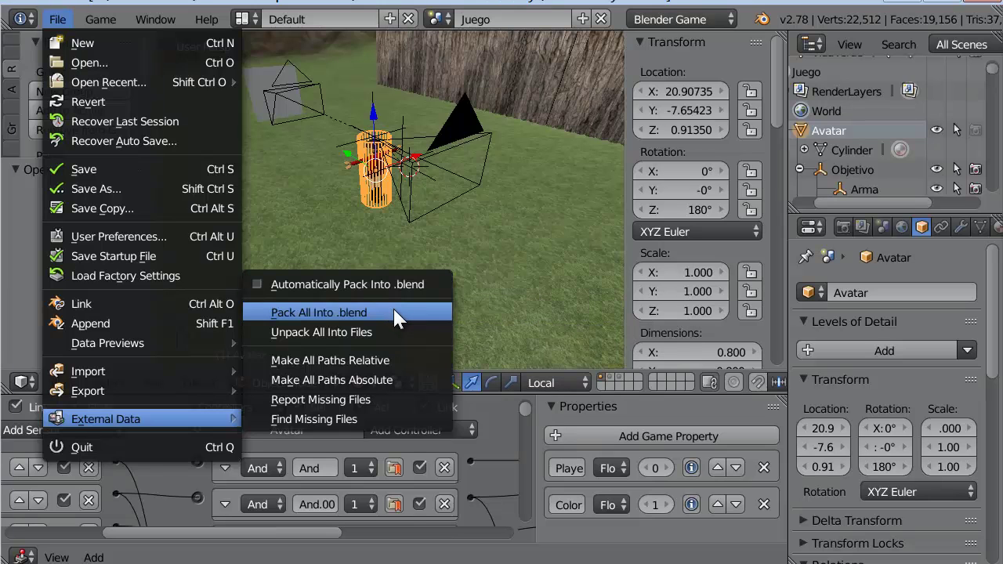
left_click(400, 313)
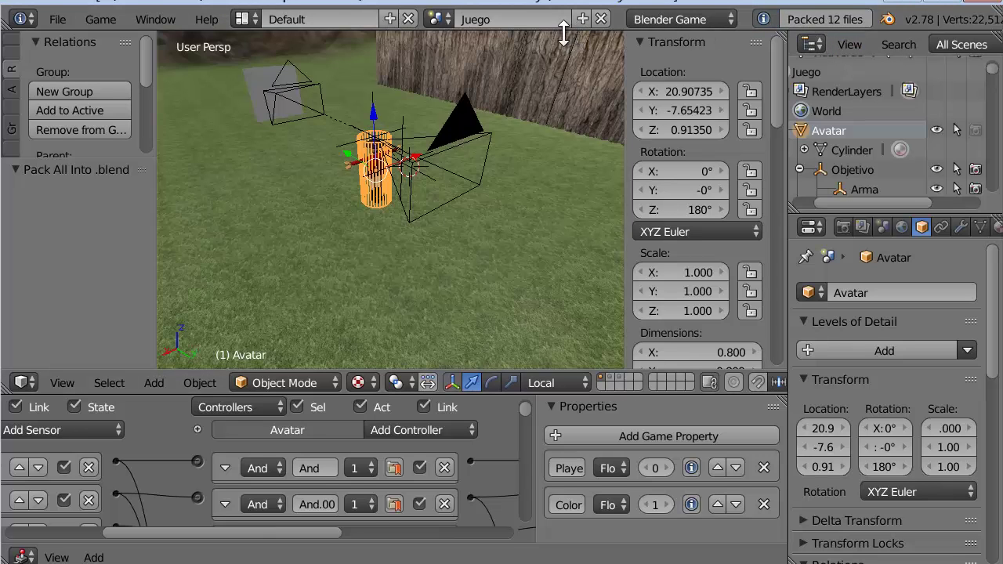
left_click_drag(564, 29, 530, 191)
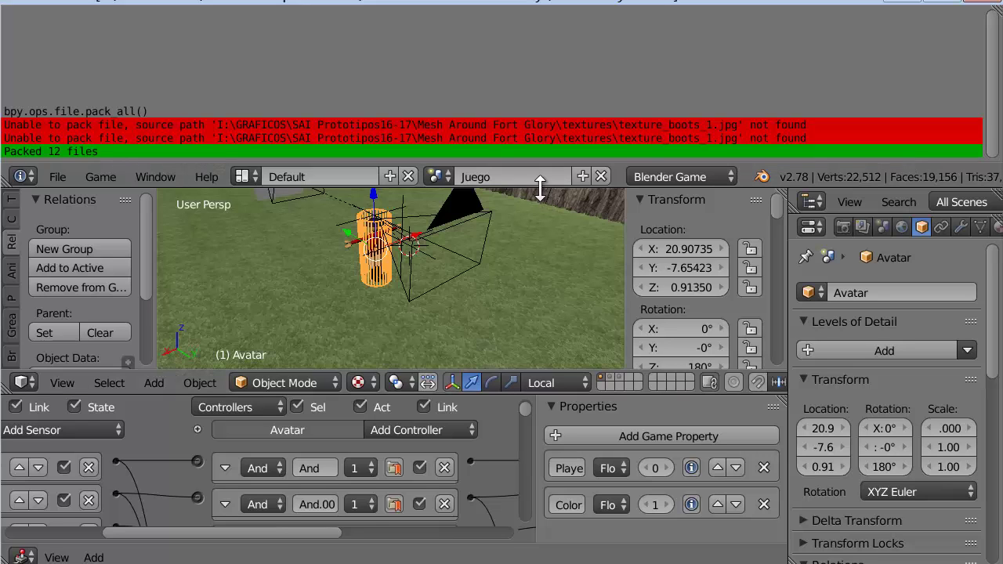
left_click_drag(530, 166, 517, 15)
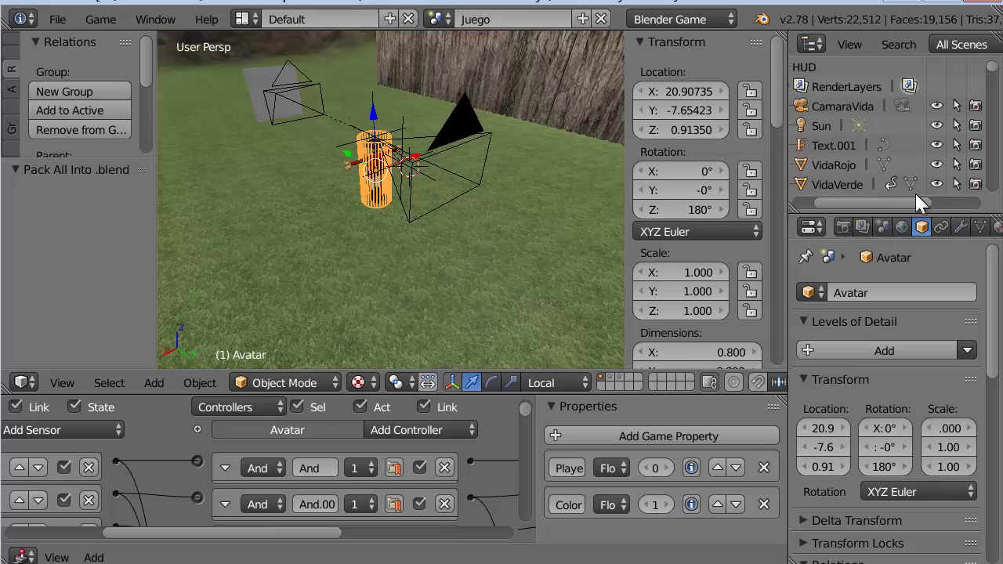
scroll(989, 81, "down", 5)
scroll(986, 87, "up", 5)
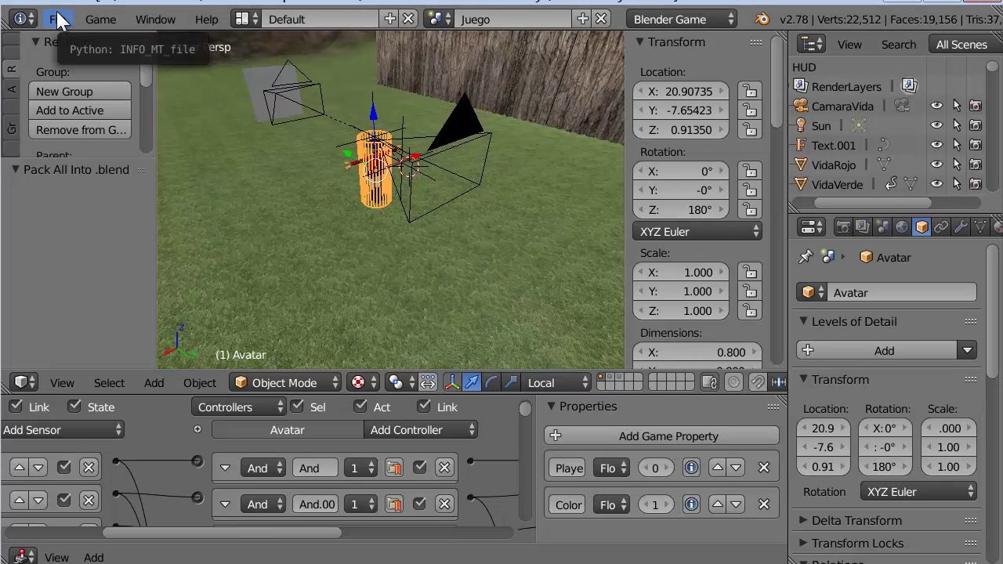
Enable Automatically Pack Into .blend and expand the Info log listing missing texture and camara.py paths
left_click(59, 19)
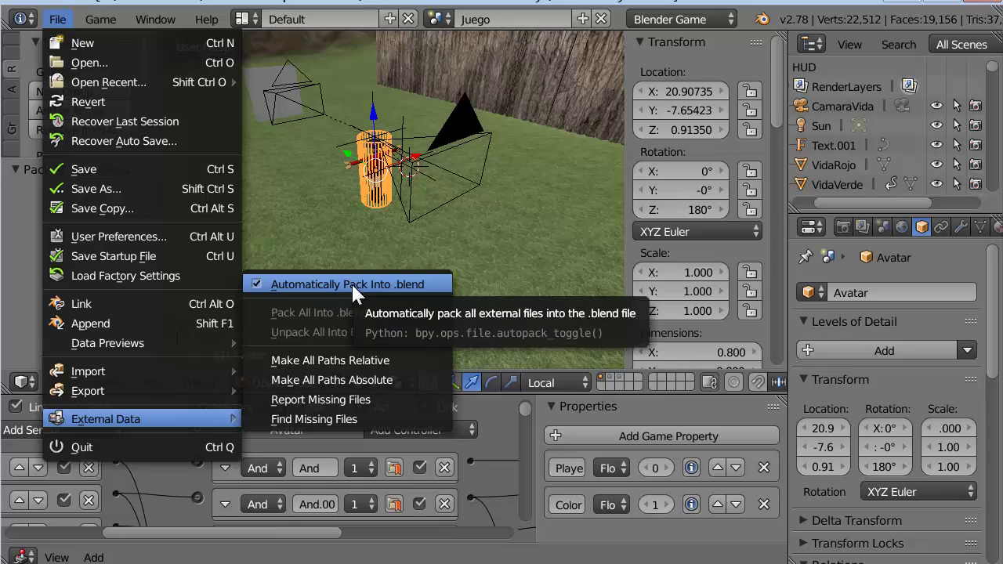
left_click(394, 395)
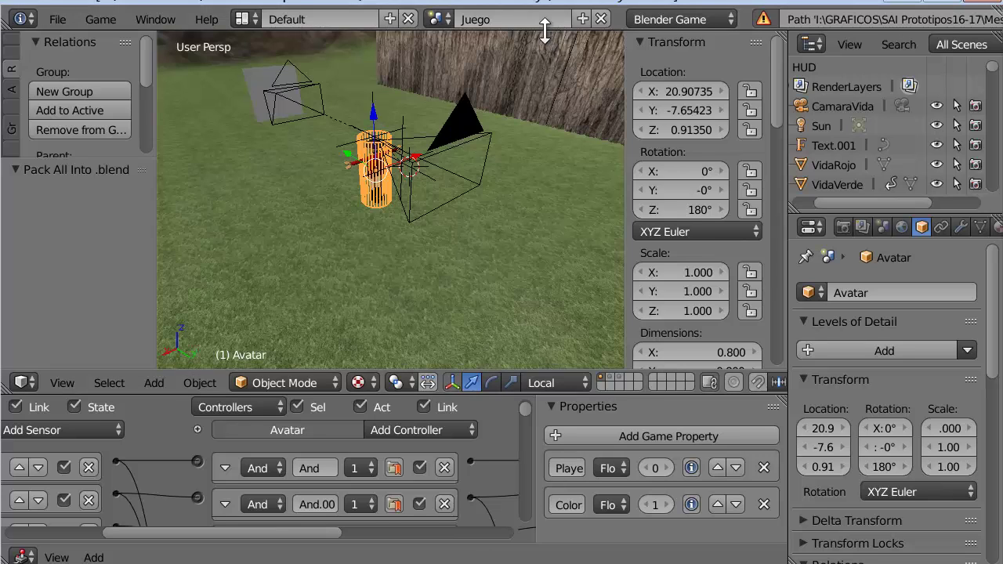
left_click_drag(544, 30, 530, 123)
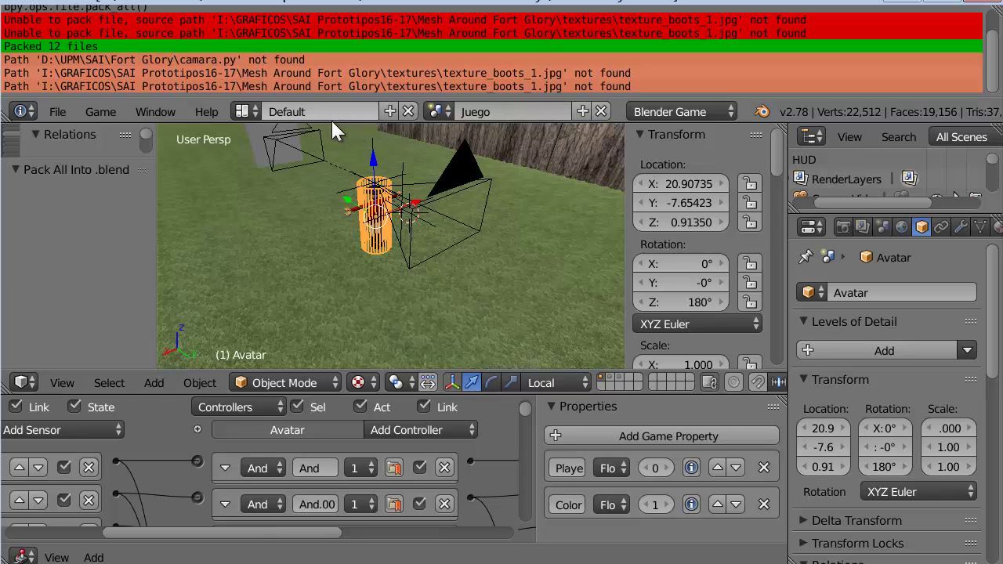
Collapse the Info log and switch the screen layout to Game Logic
left_click_drag(332, 122, 332, 6)
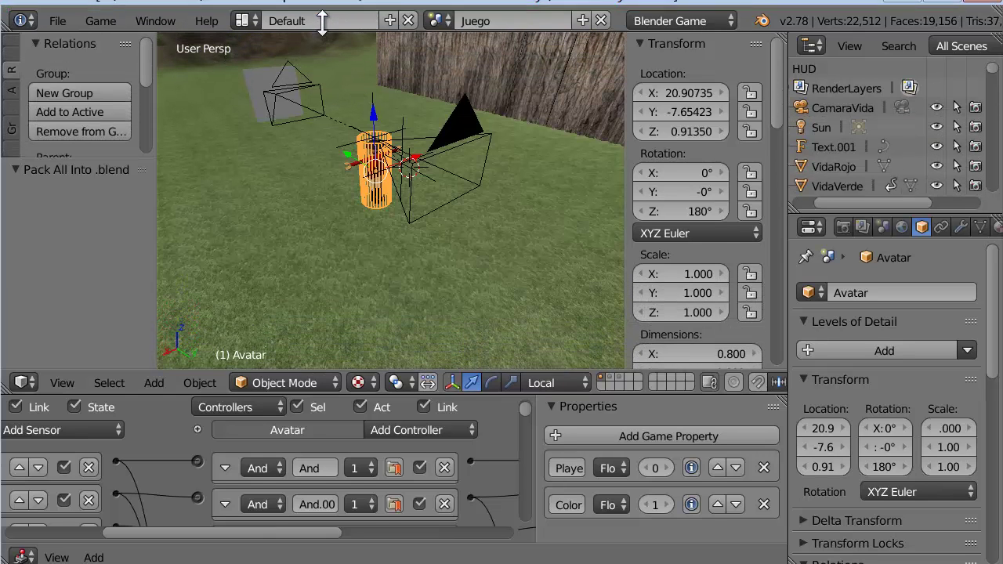
left_click(244, 19)
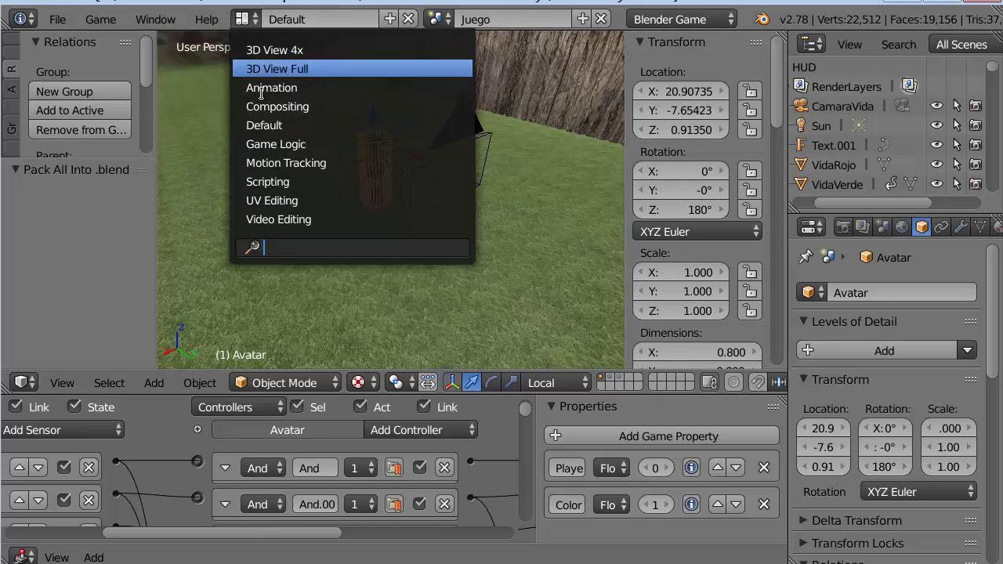
left_click(281, 149)
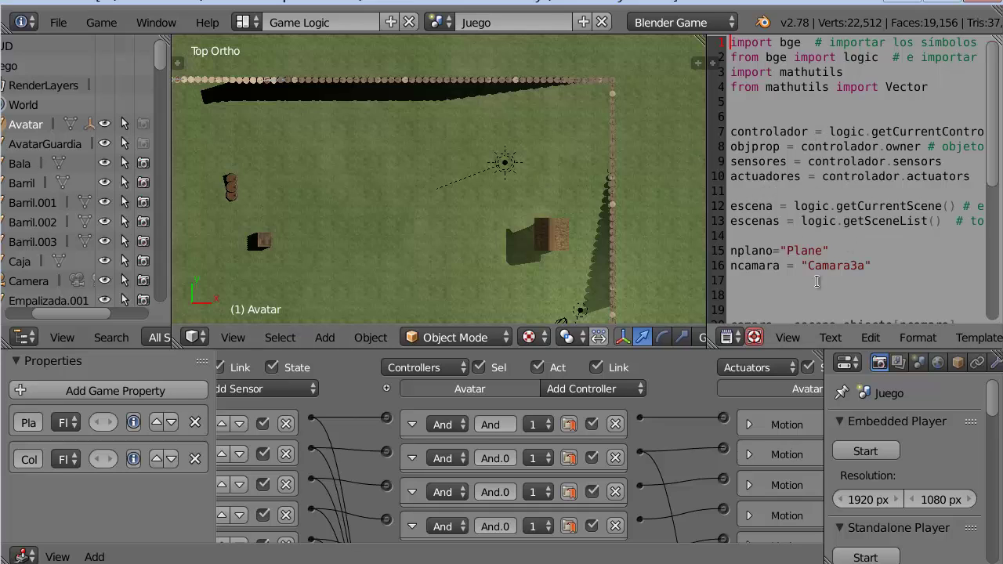
Resolve the script sync conflict and report missing files: camera.py and texture_boots_1.jpg not found
left_click(754, 339)
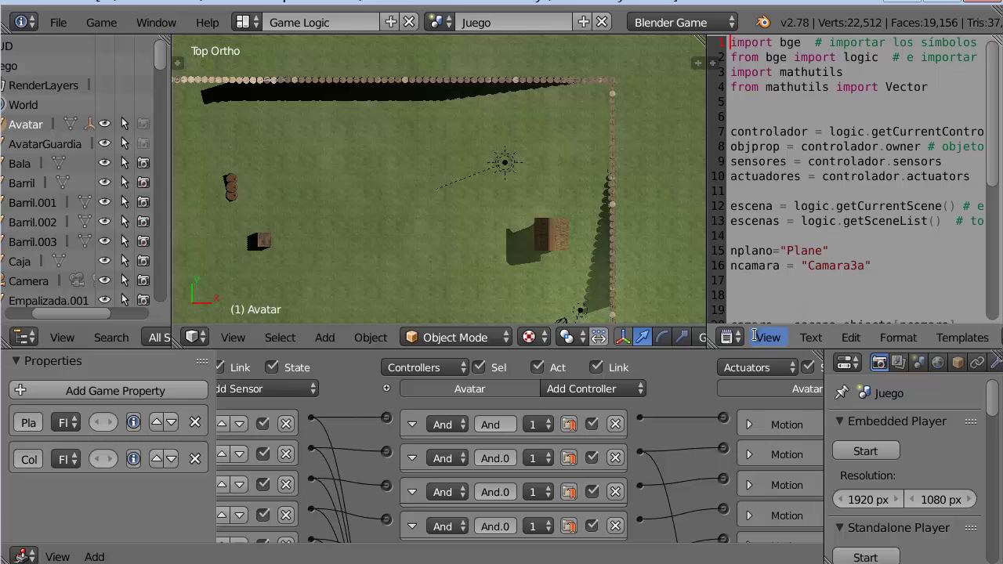
left_click(63, 22)
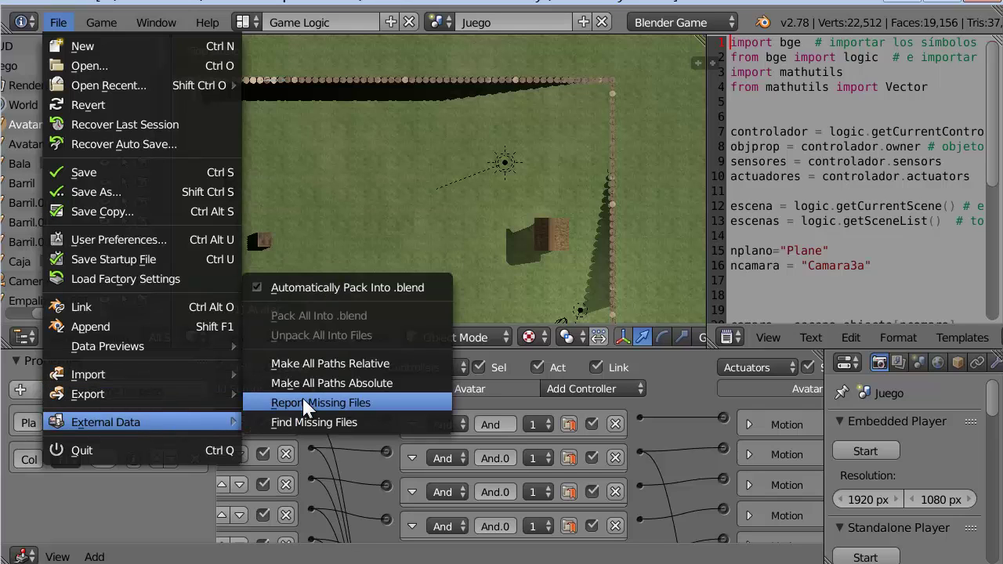
left_click(307, 401)
left_click_drag(365, 11, 364, 150)
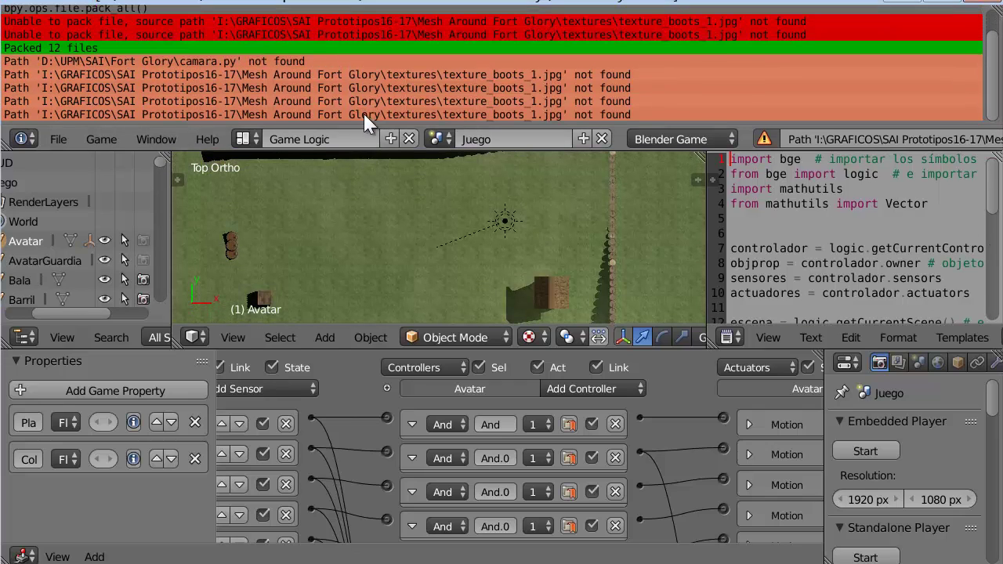
scroll(524, 100, "up", 1)
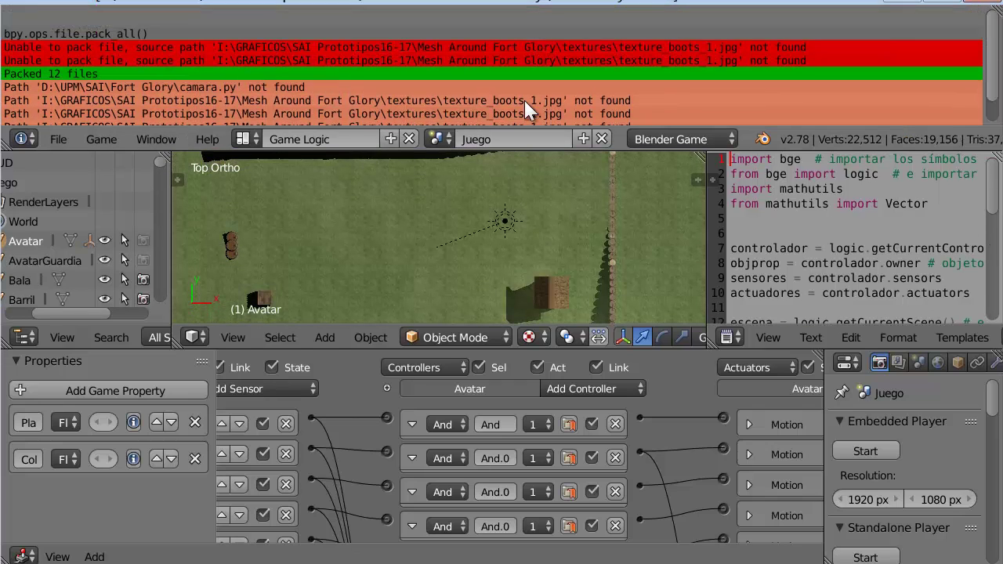
scroll(524, 100, "down", 1)
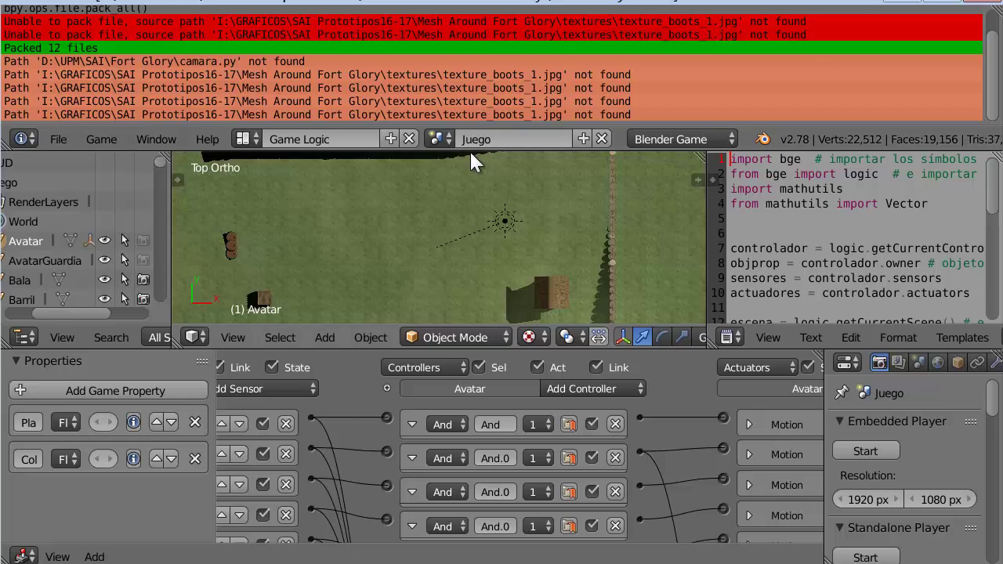
left_click_drag(470, 150, 474, 27)
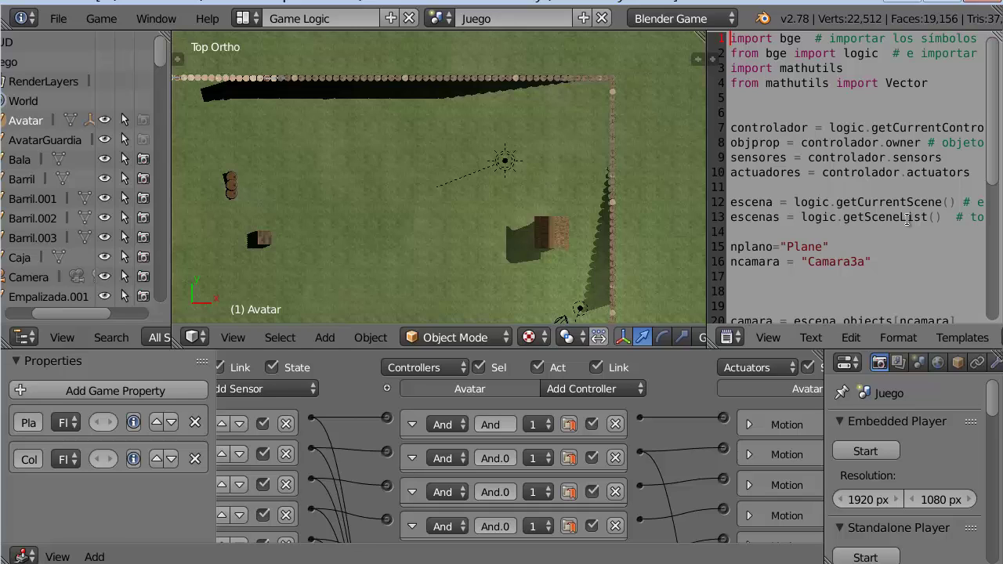
left_click(58, 18)
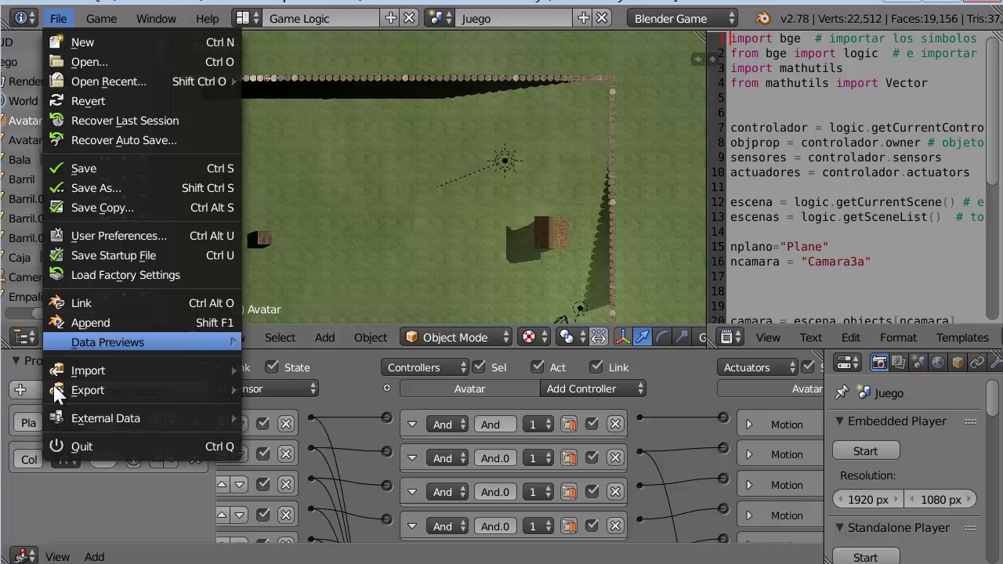
mouse_move(106, 418)
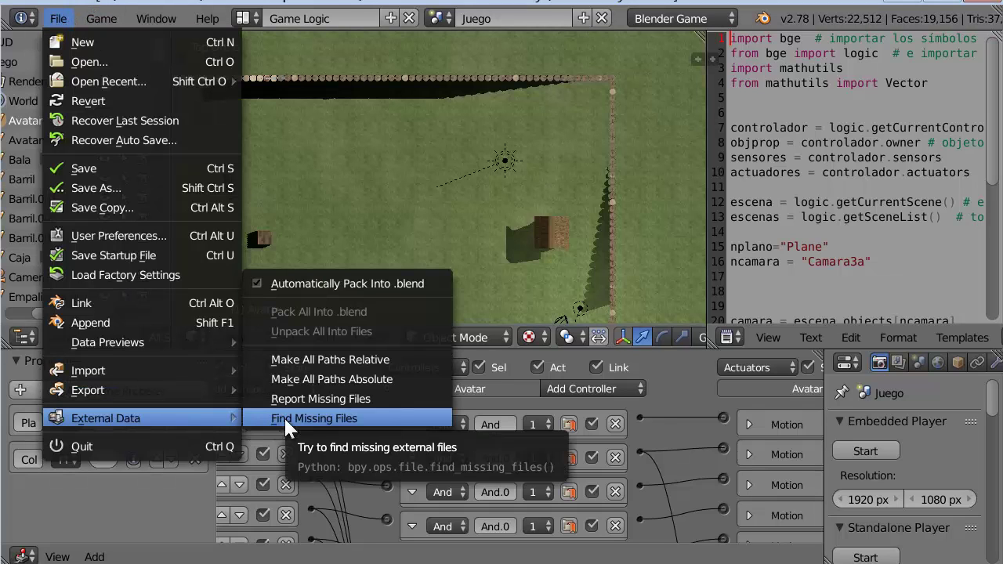
left_click(284, 418)
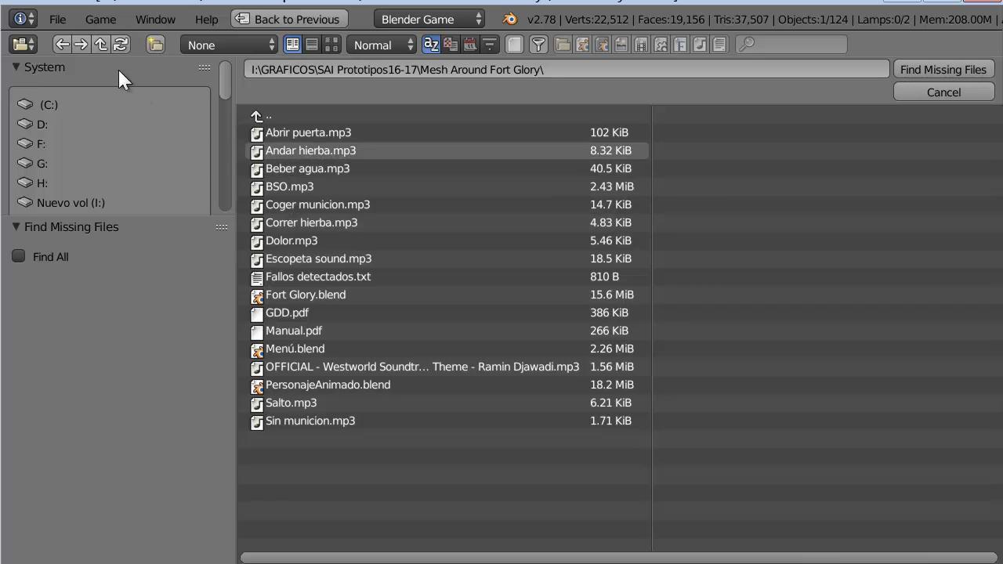
key("Escape")
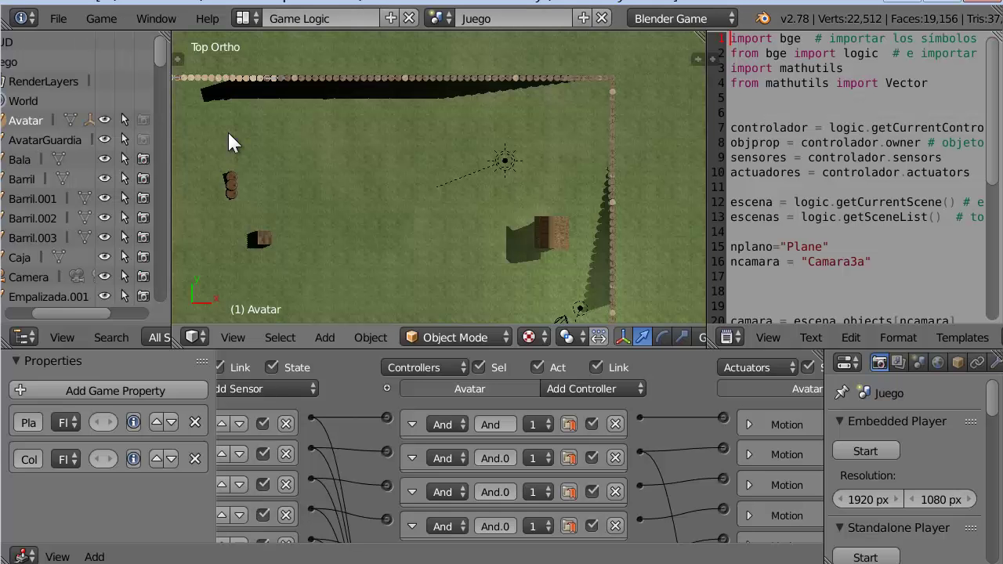
Find the 'game' add-ons in User Preferences and enable Save As Game Engine Runtime
left_click(58, 18)
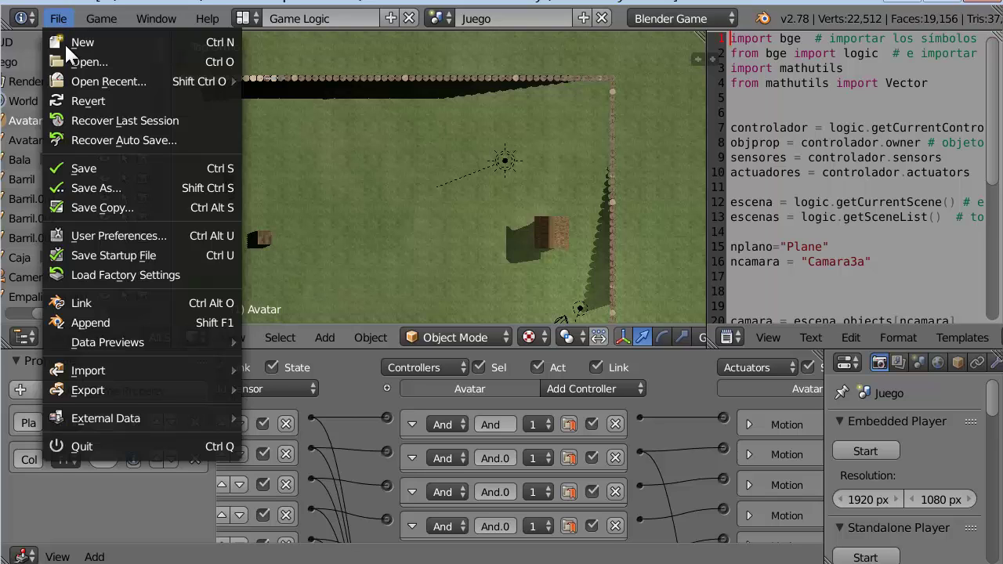
left_click(139, 235)
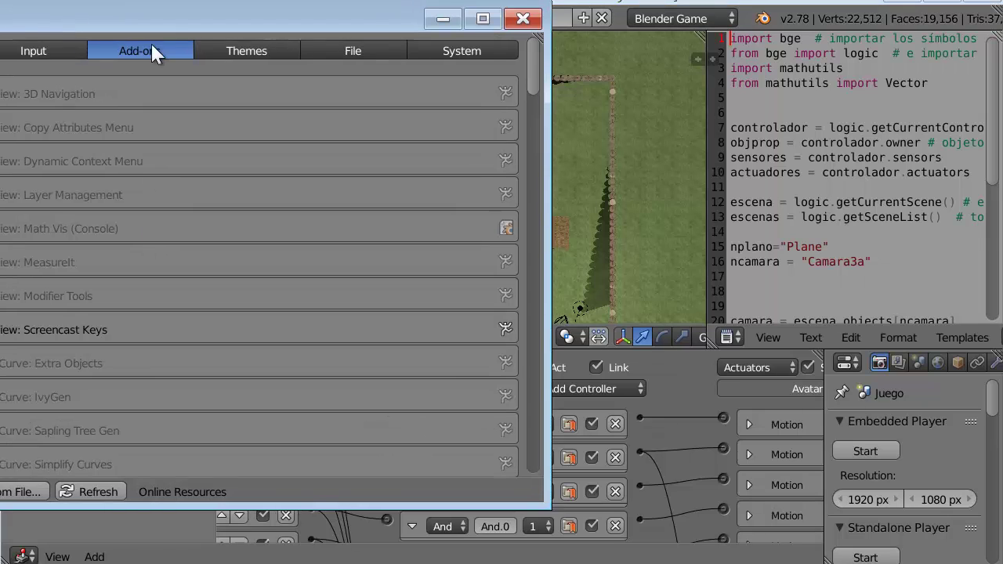
left_click_drag(74, 15, 424, 57)
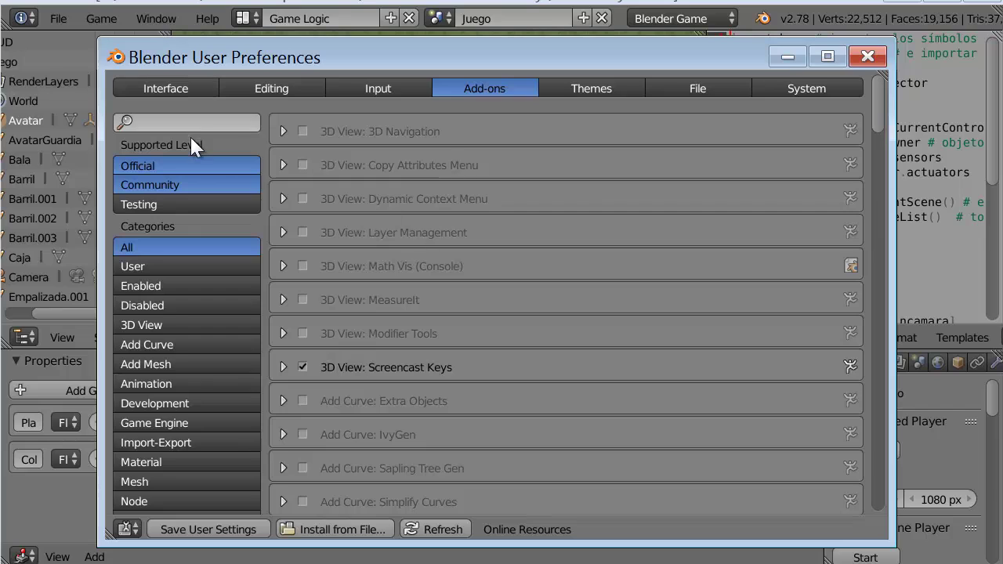
left_click(195, 121)
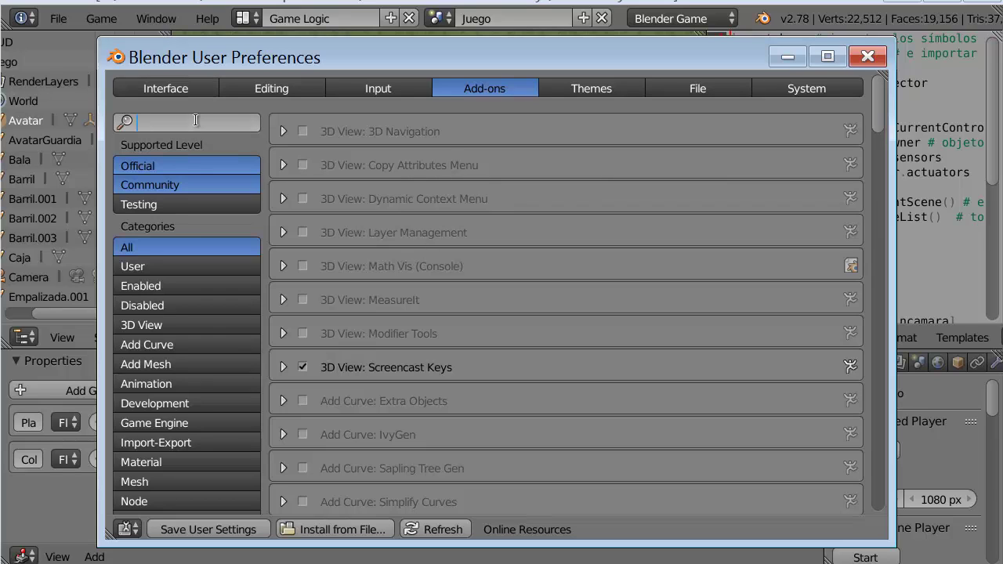
type("game")
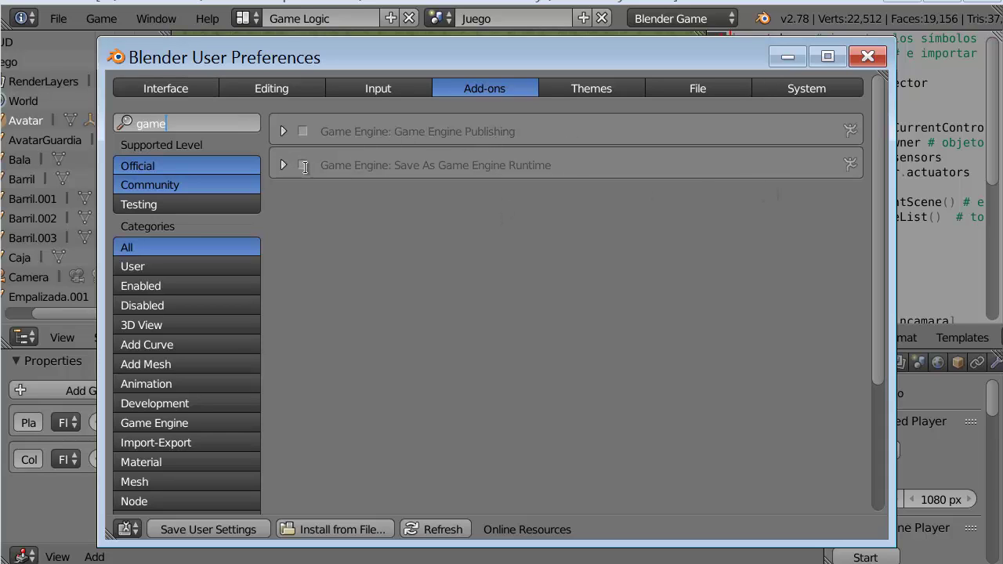
left_click(303, 166)
left_click(303, 166)
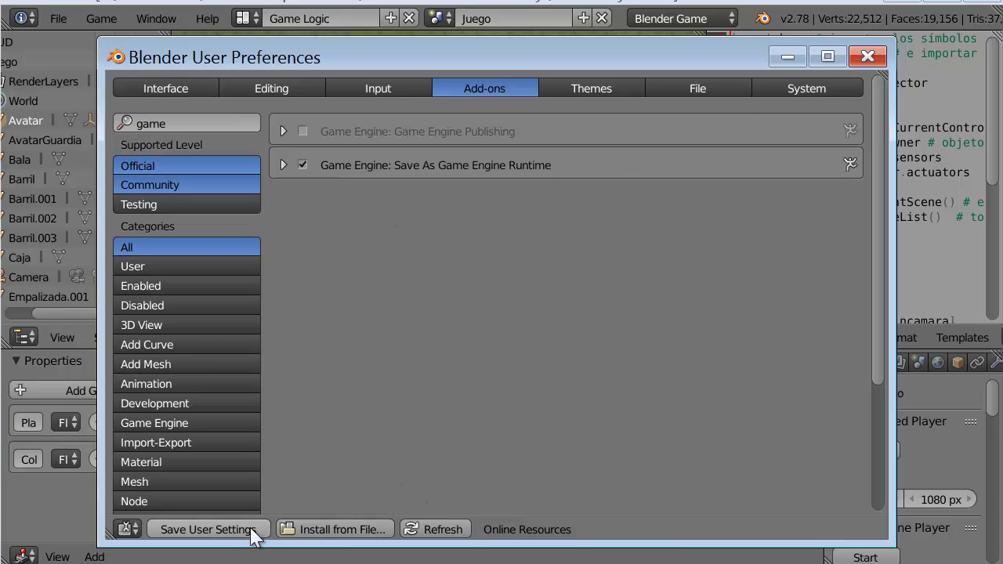
left_click(858, 57)
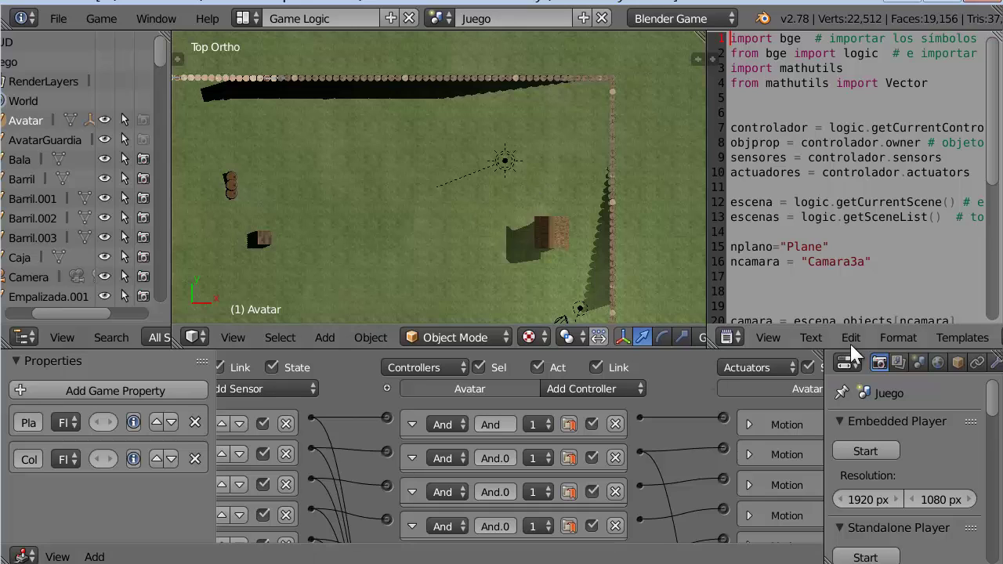
Widen the properties area and review the Standalone Player's 640×480 px, non-fullscreen settings
left_click_drag(822, 449, 749, 449)
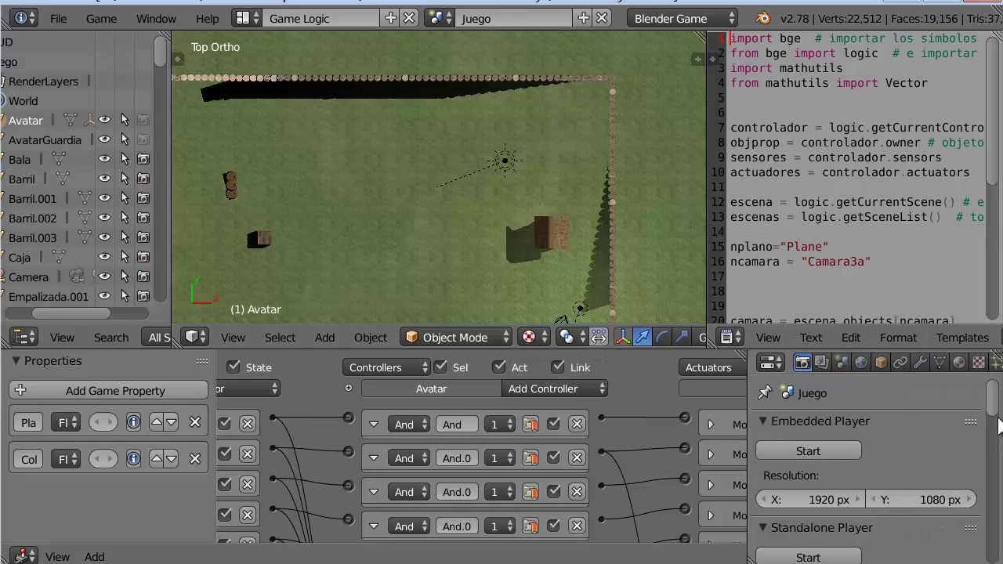
left_click_drag(989, 402, 995, 417)
scroll(994, 418, "down", 4)
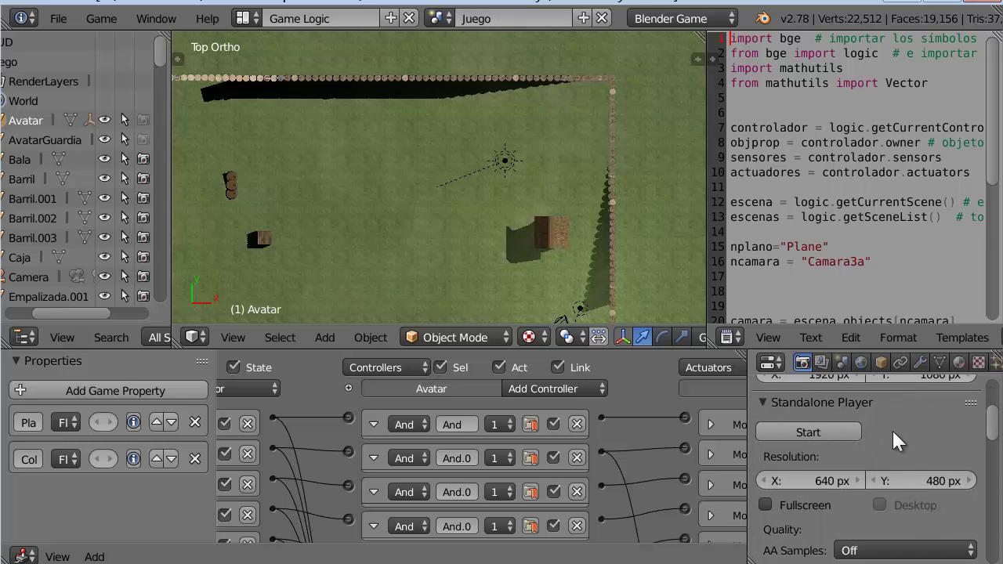
scroll(992, 423, "up", 2)
scroll(991, 423, "up", 1)
scroll(992, 423, "down", 2)
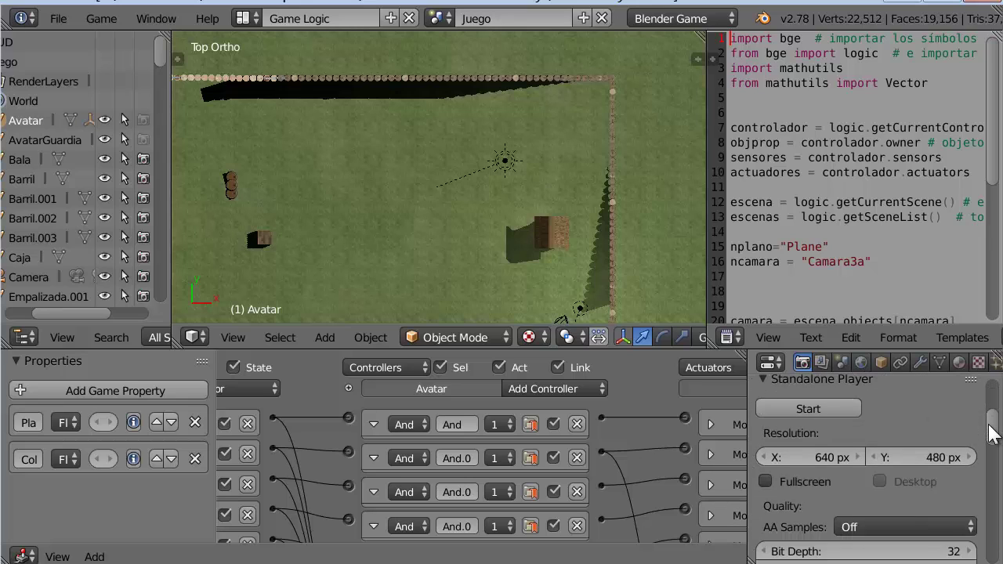
scroll(991, 423, "down", 1)
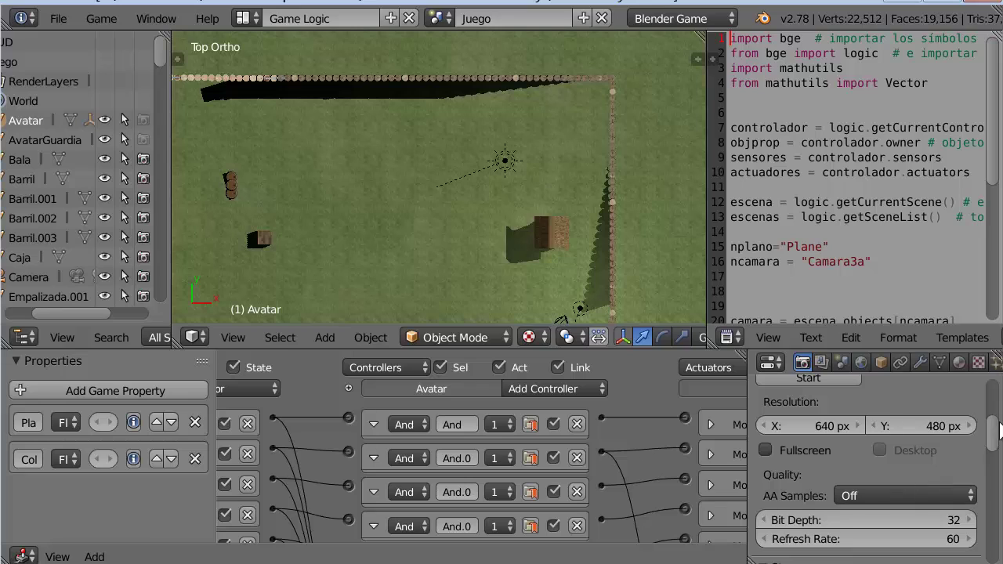
scroll(996, 437, "down", 2)
scroll(994, 423, "up", 1)
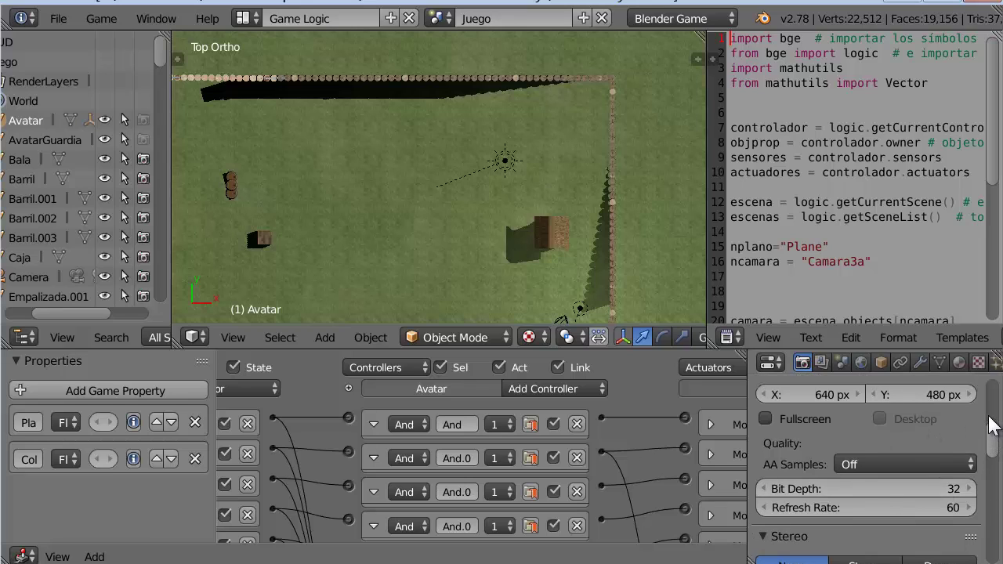
scroll(993, 424, "up", 3)
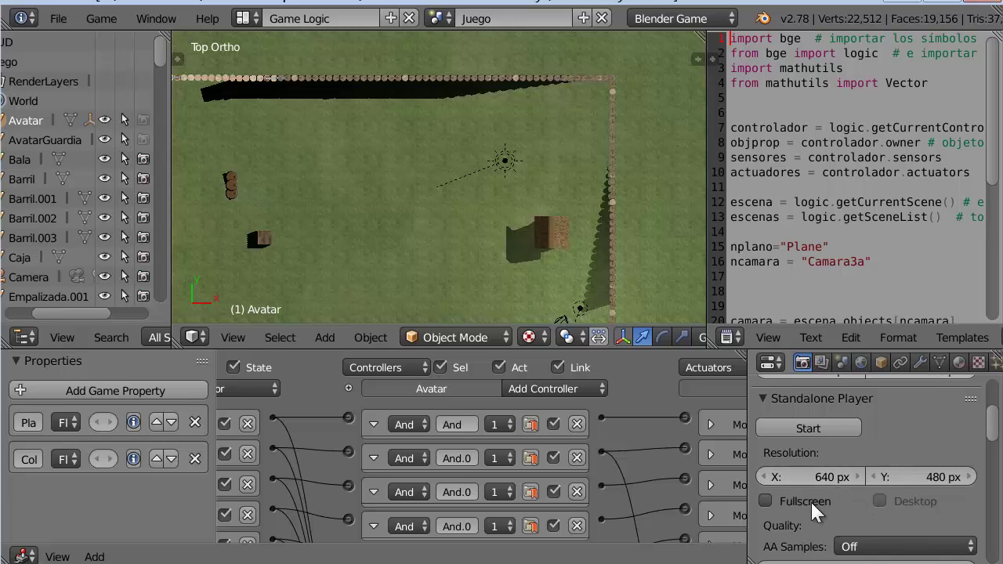
mouse_move(994, 434)
left_mouse_down()
mouse_move(997, 535)
mouse_move(994, 396)
left_mouse_up()
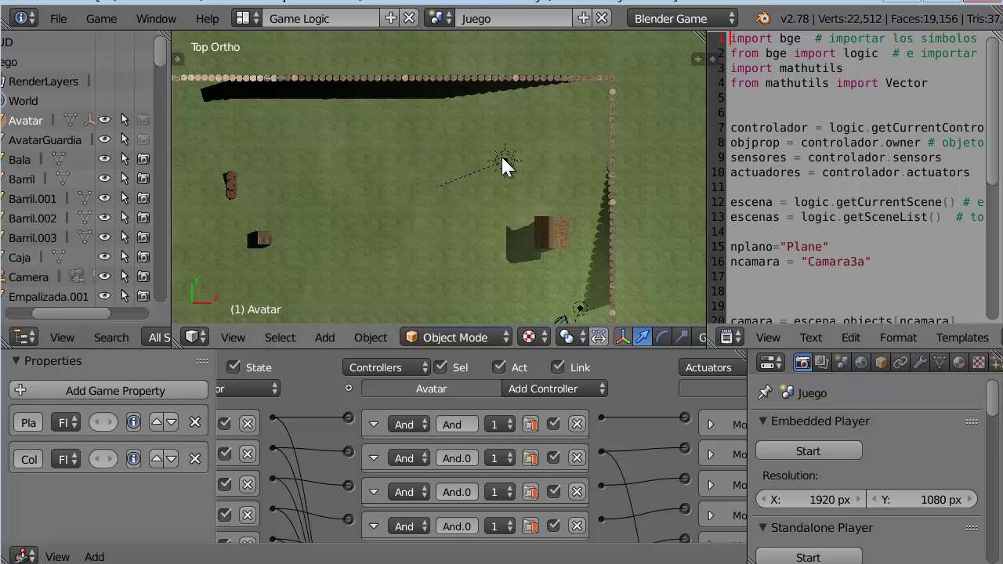
Switch to camera view and search the commands for 'game'
key("KP_0")
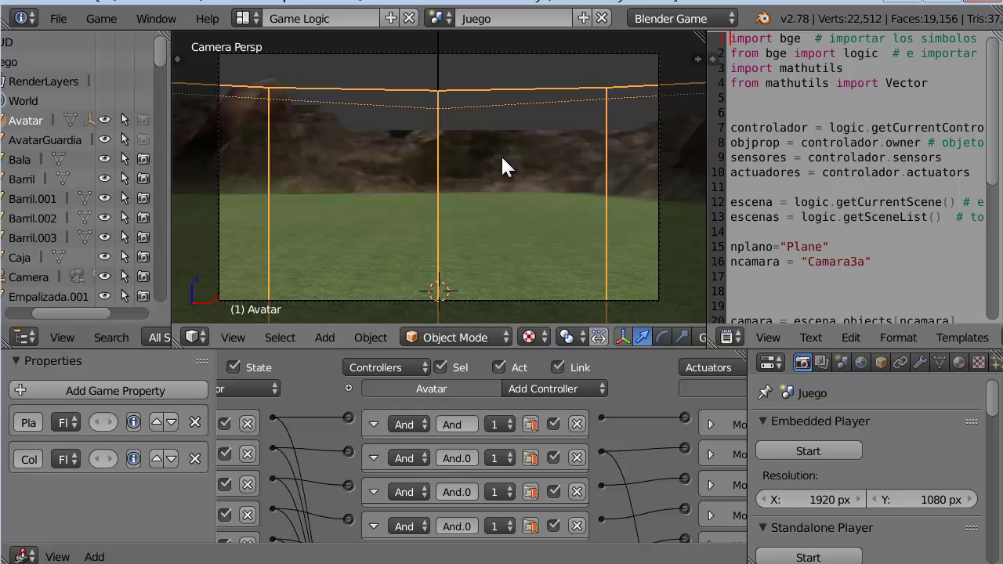
left_click(59, 19)
key("space")
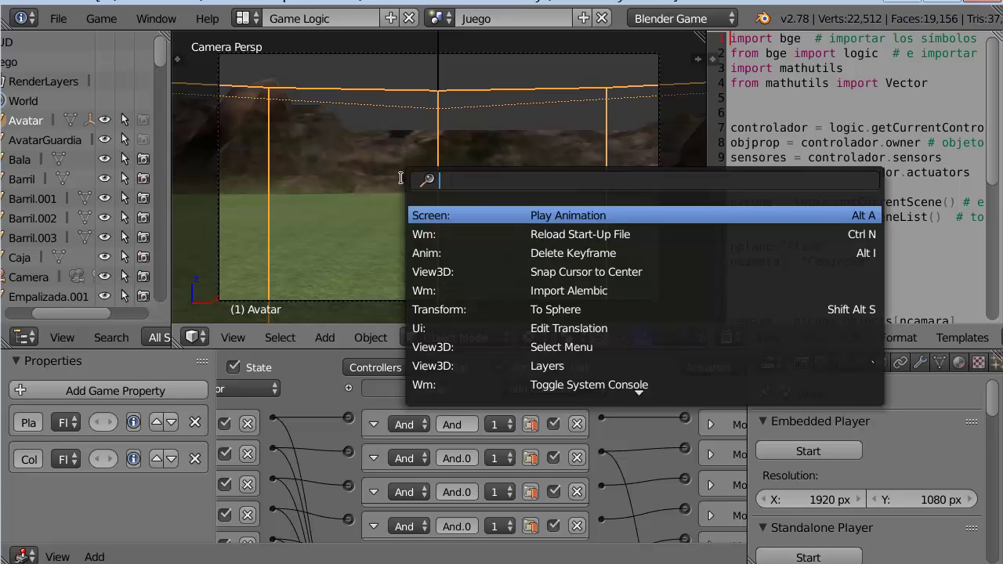
type("game")
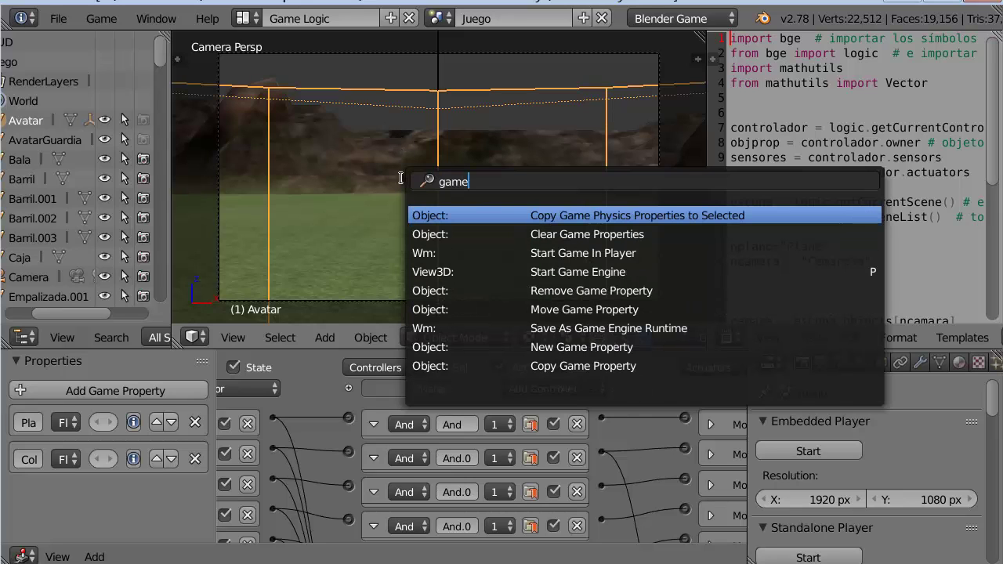
Try saving Fort Glory.blend.exe as a game runtime in a new 'ejecutable' folder; missing texture_boots_1.jpg blocks it
left_click(633, 329)
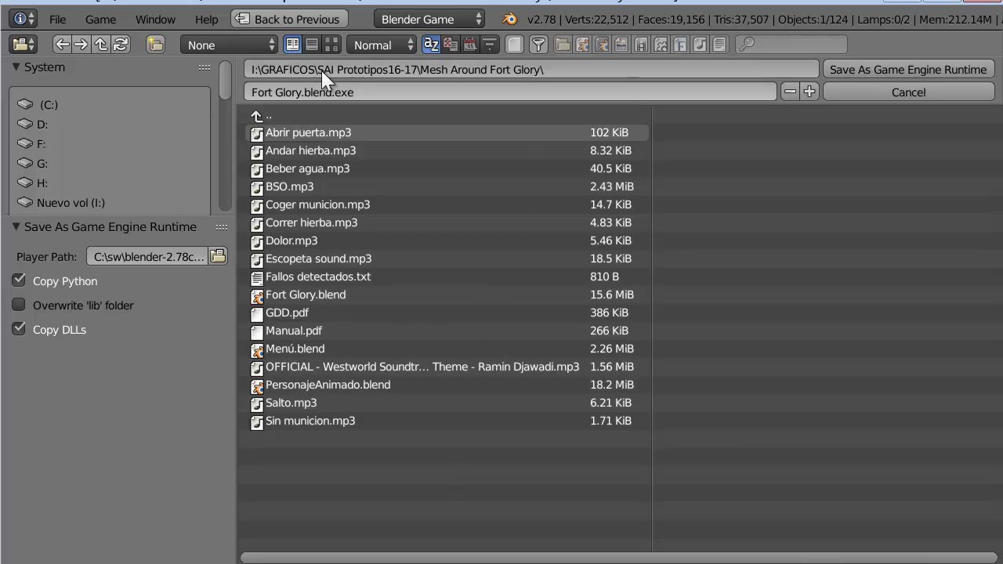
left_click(157, 36)
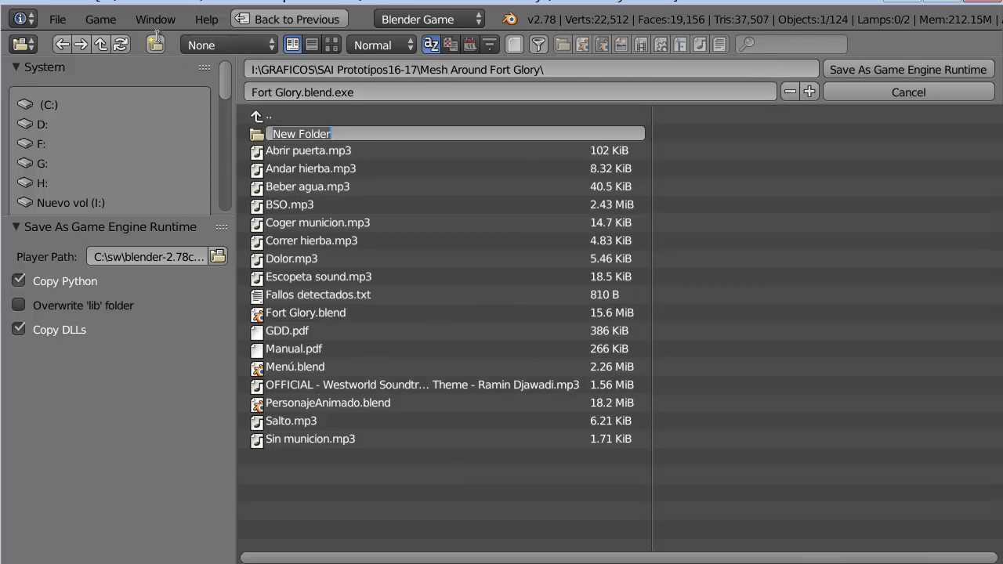
type("ejecuta")
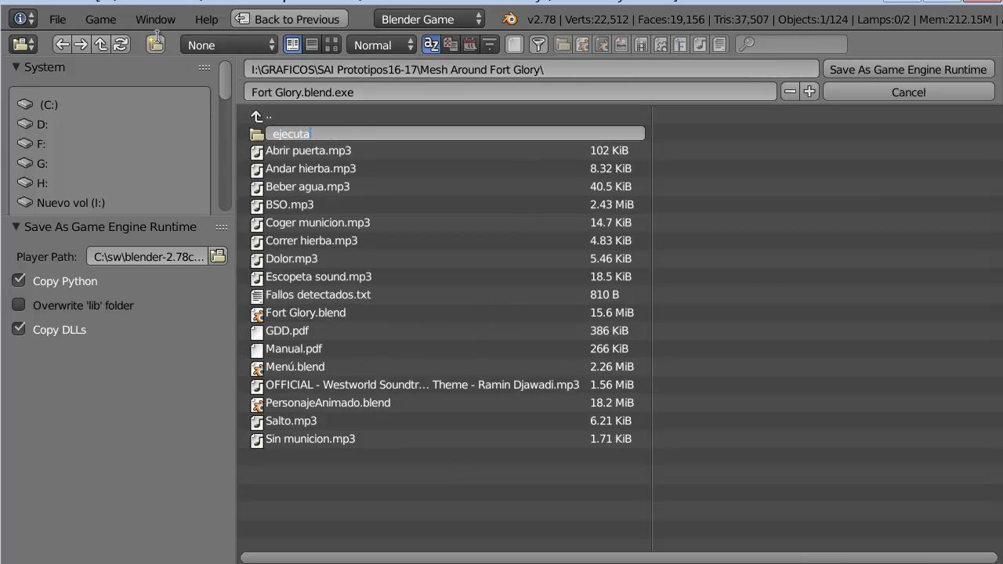
type("ble")
key("Return")
left_click(318, 134)
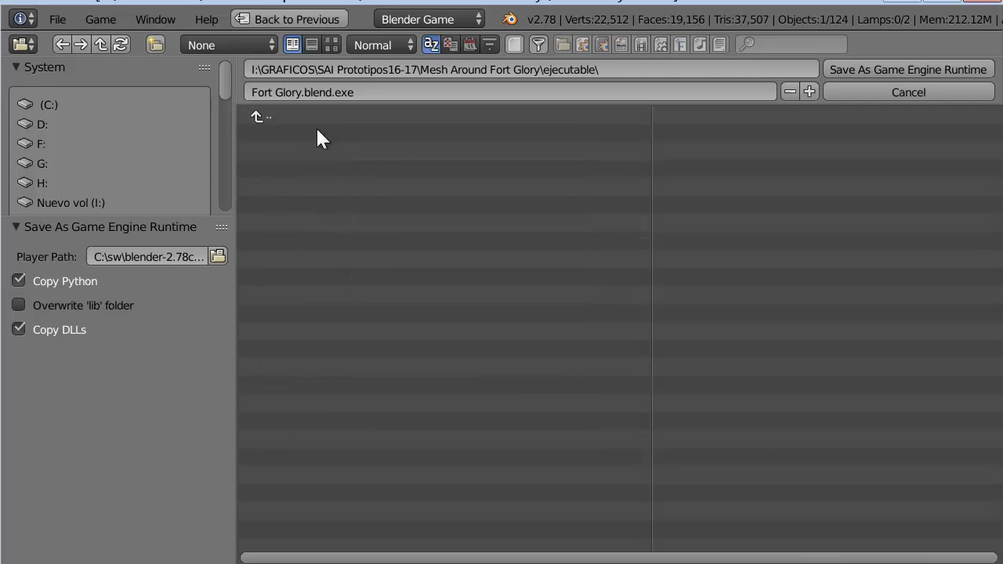
left_click(880, 67)
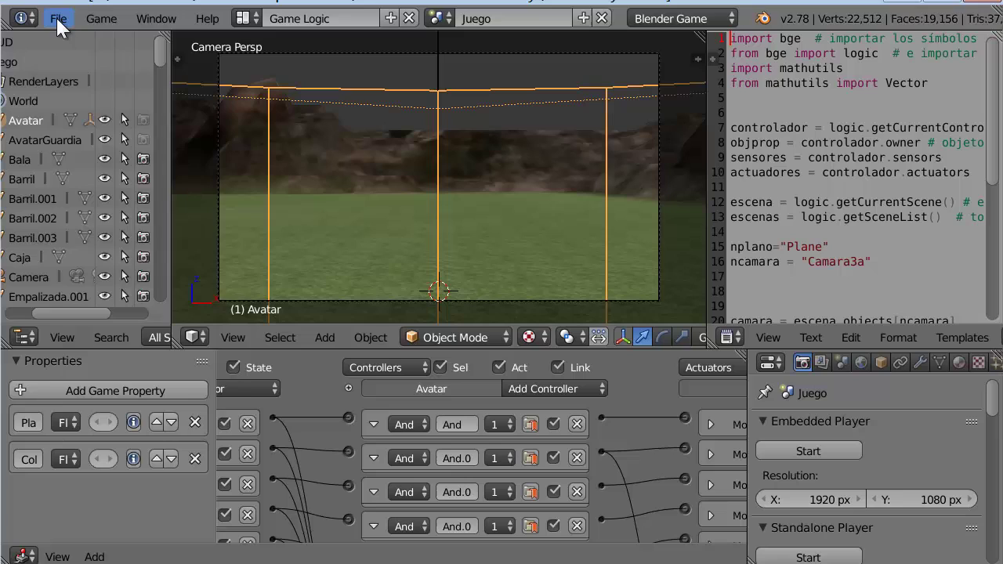
Dismiss the error report and bring up the File menu's external data options
left_click(56, 18)
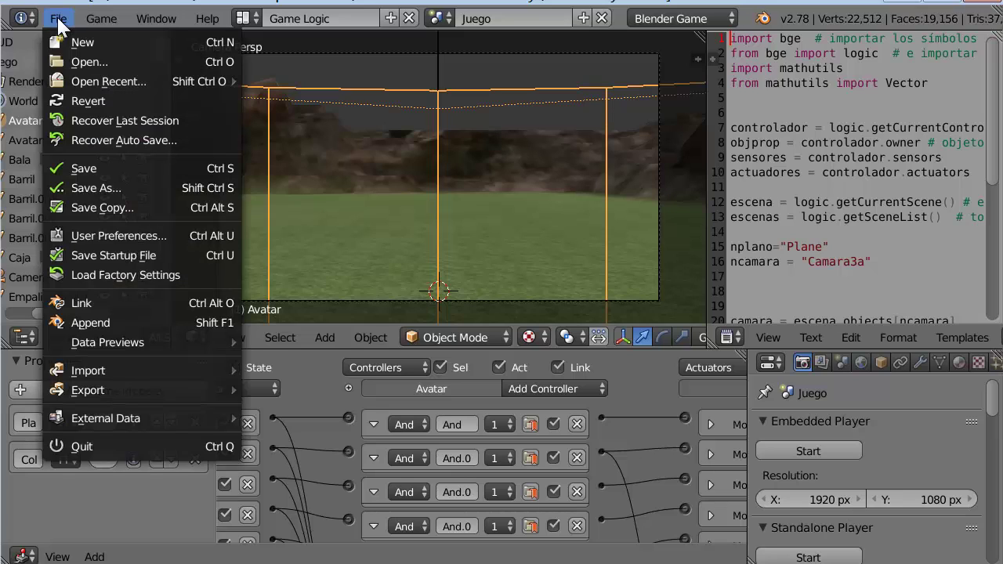
mouse_move(106, 417)
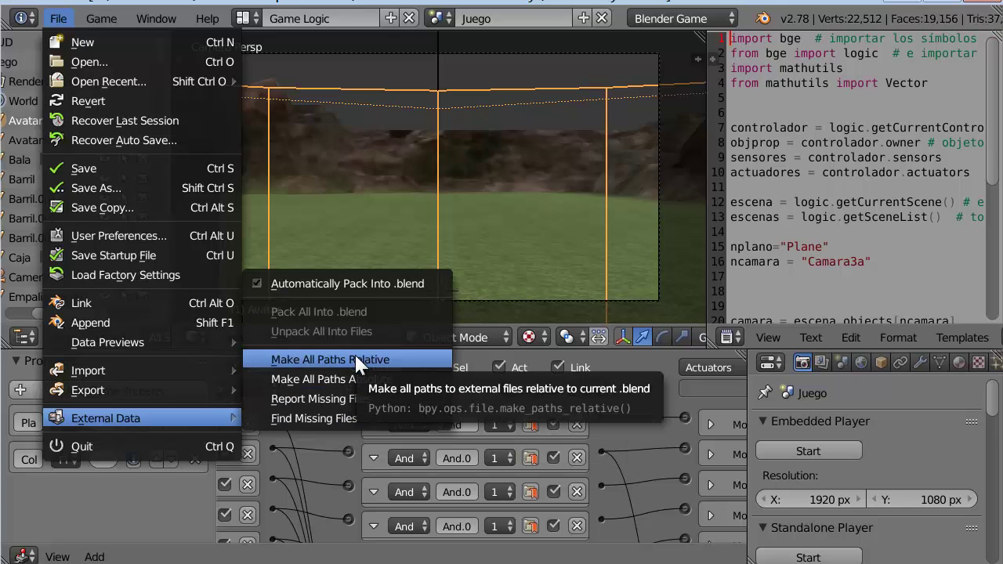
Turn off Automatically Pack Into .blend and reopen the command search
left_click(325, 283)
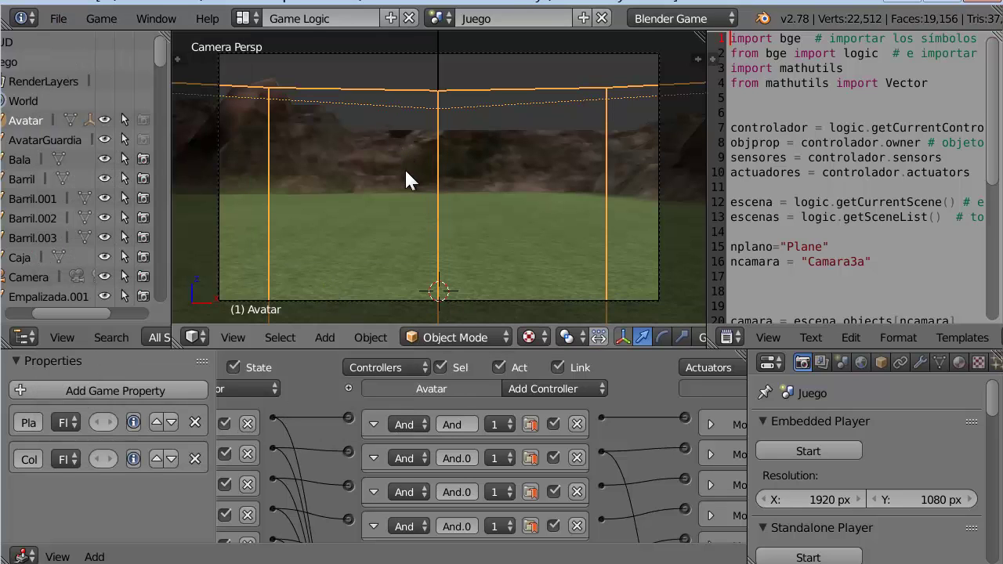
key("space")
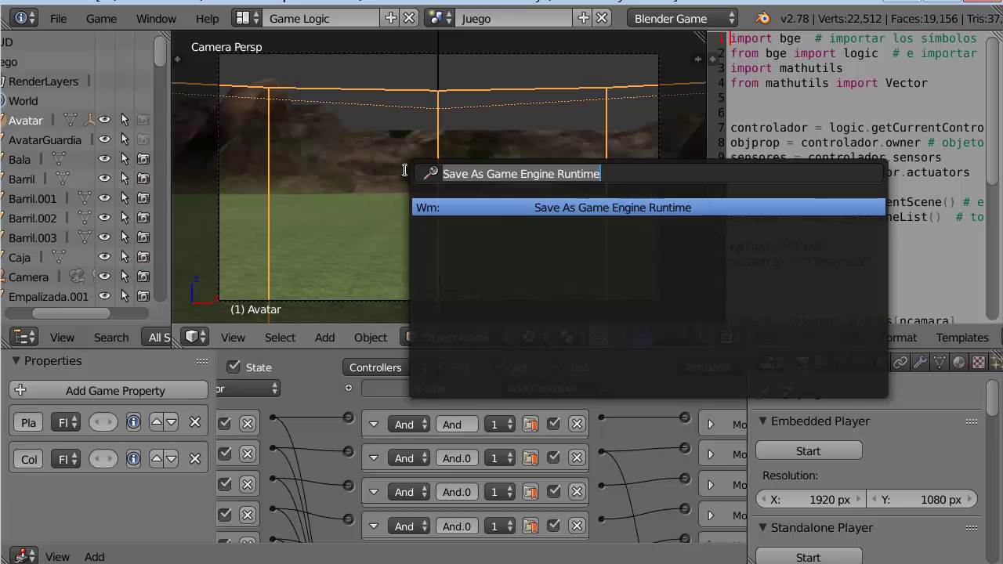
Export the game as the runtime Fort Glory.blend.exe into the ejecutable folder
key("Return")
left_click(345, 131)
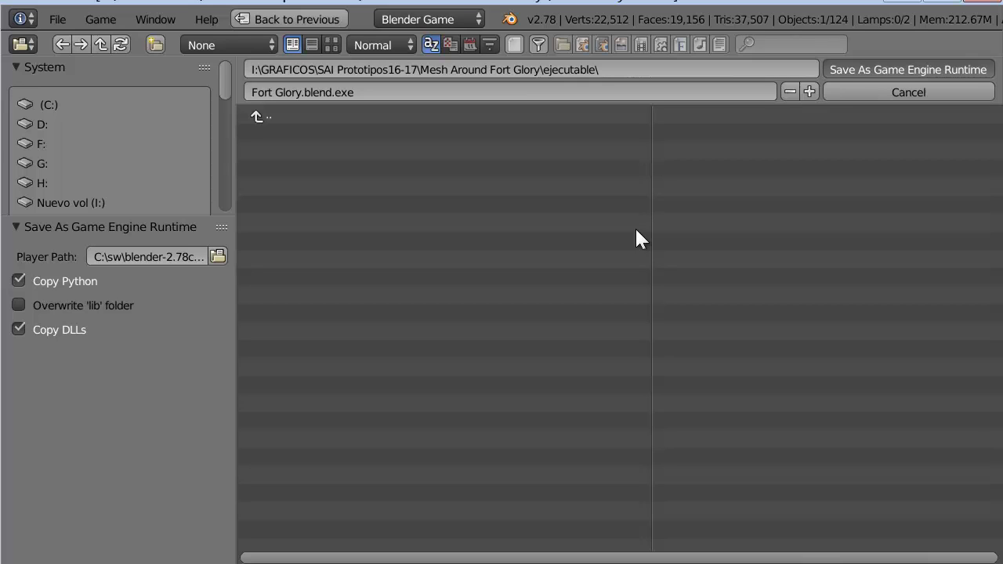
key("Return")
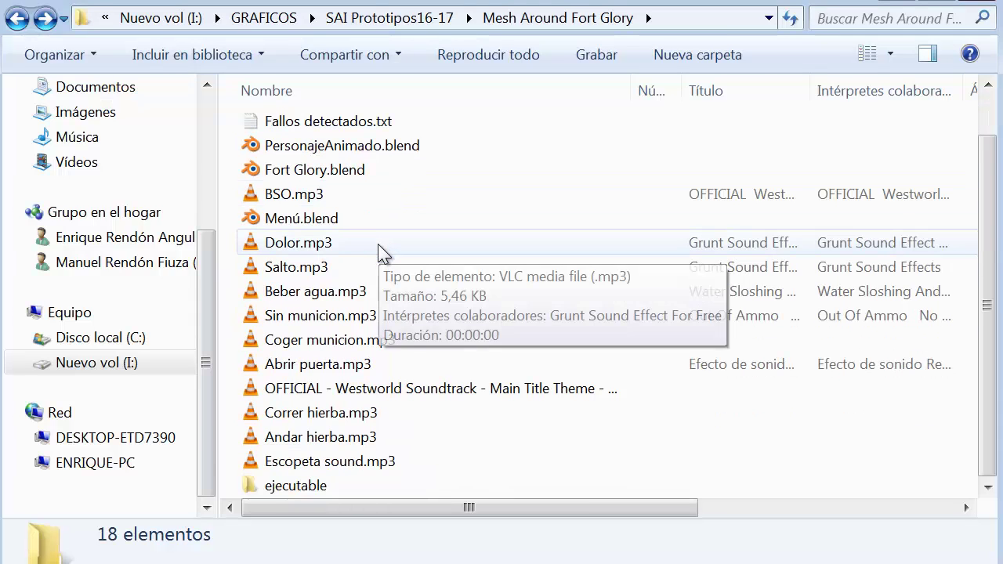
Launch Fort Glory.blend.exe from the ejecutable folder, test it, then quit with Esc
double_click(267, 485)
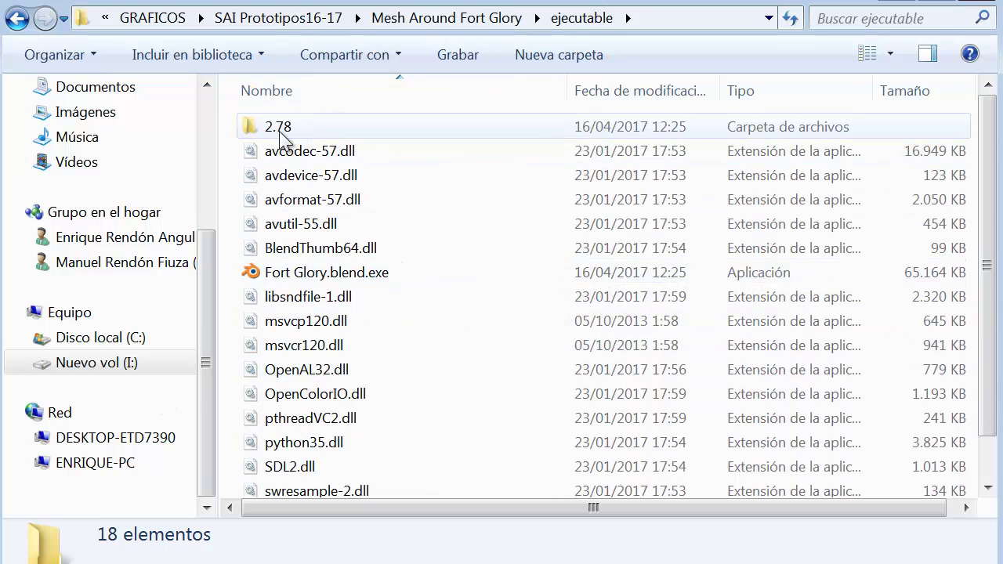
double_click(348, 274)
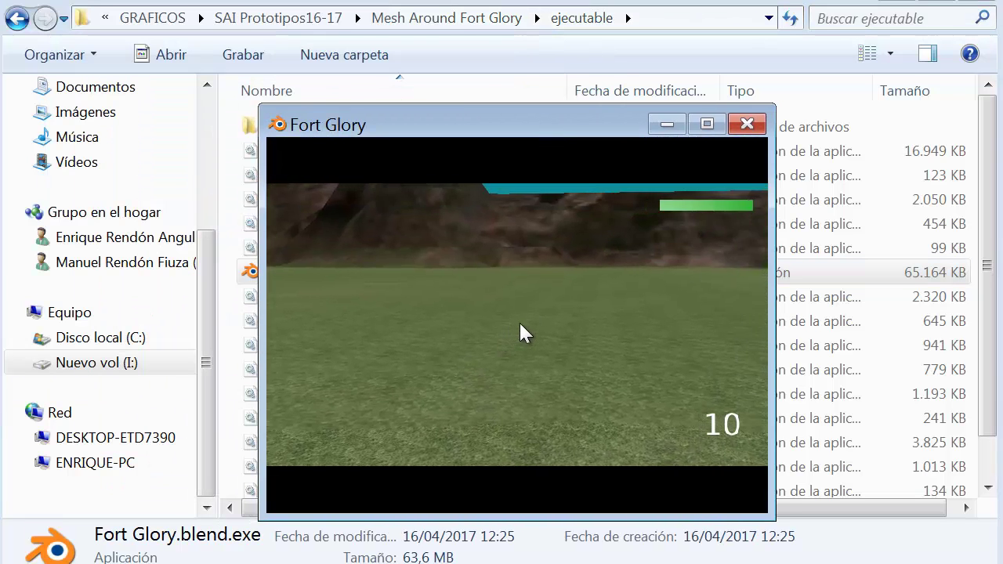
key("Escape")
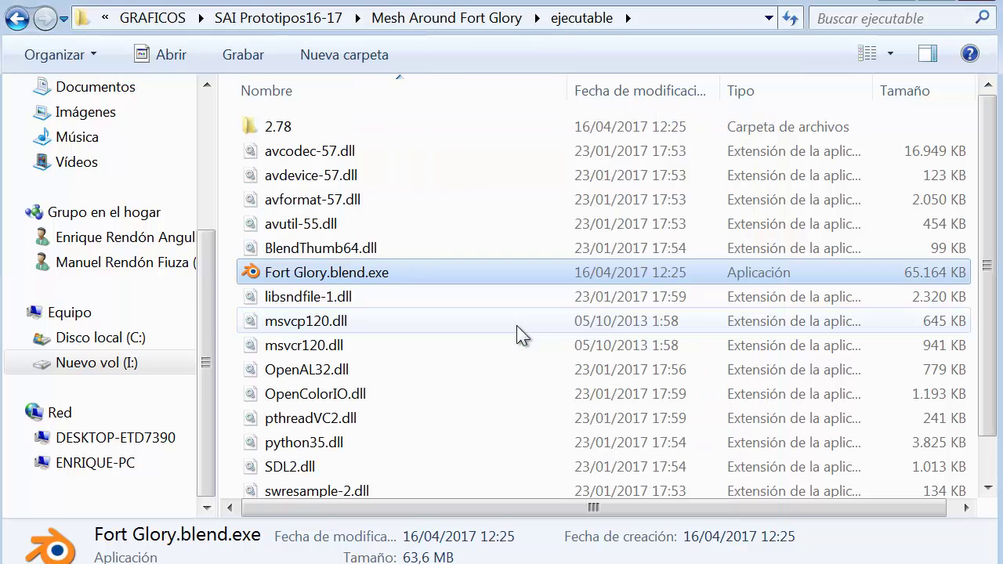